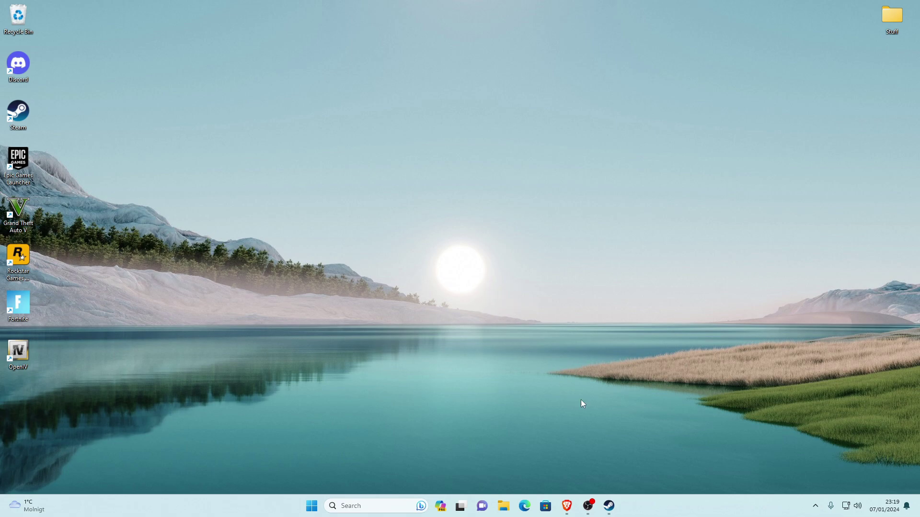
Step: Launch Steam from the taskbar, showing the Grand Theft Auto V library page
left_click(607, 507)
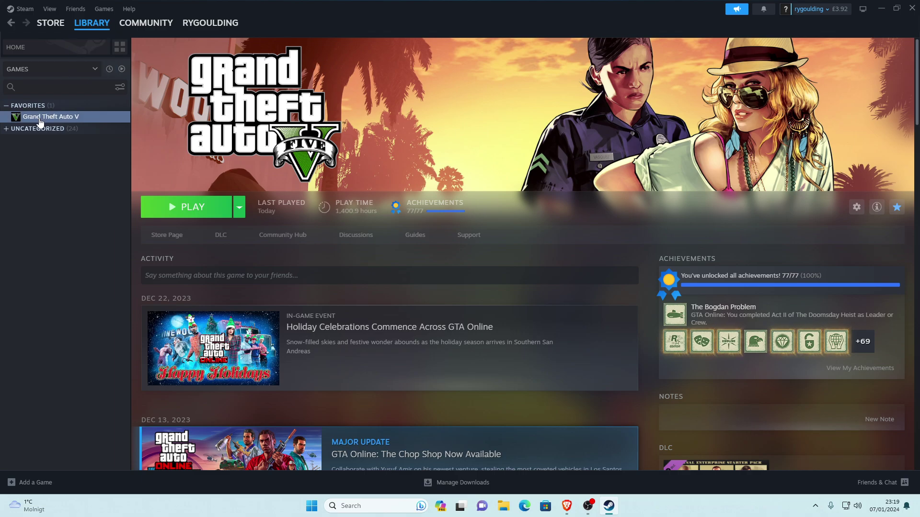
Step: Browse Grand Theft Auto V's local files from its Steam Manage menu
left_click(856, 208)
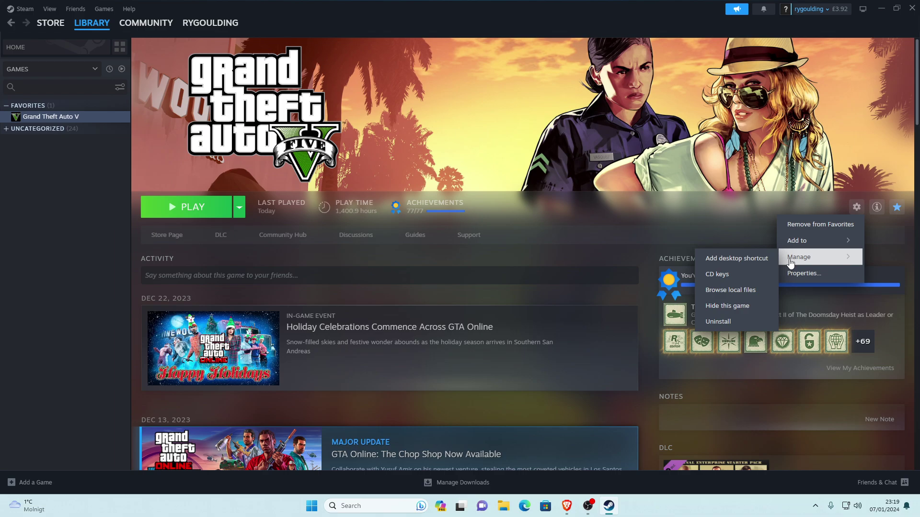
mouse_move(819, 257)
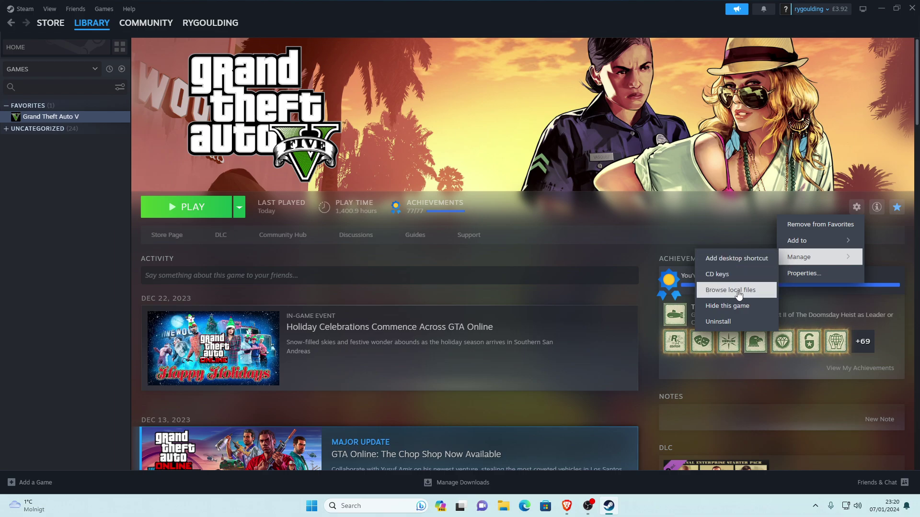
left_click(733, 290)
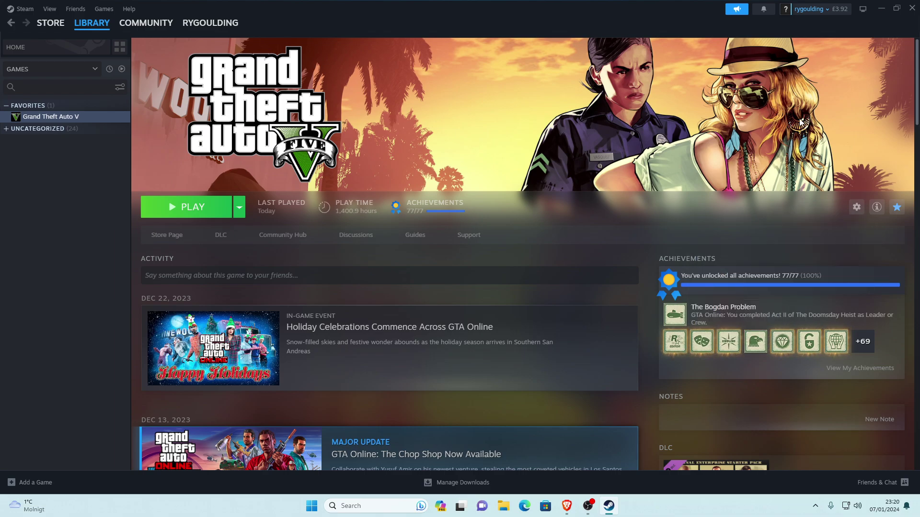
Step: Maximise the game folder window and move up to Steam's common folder
left_click(881, 10)
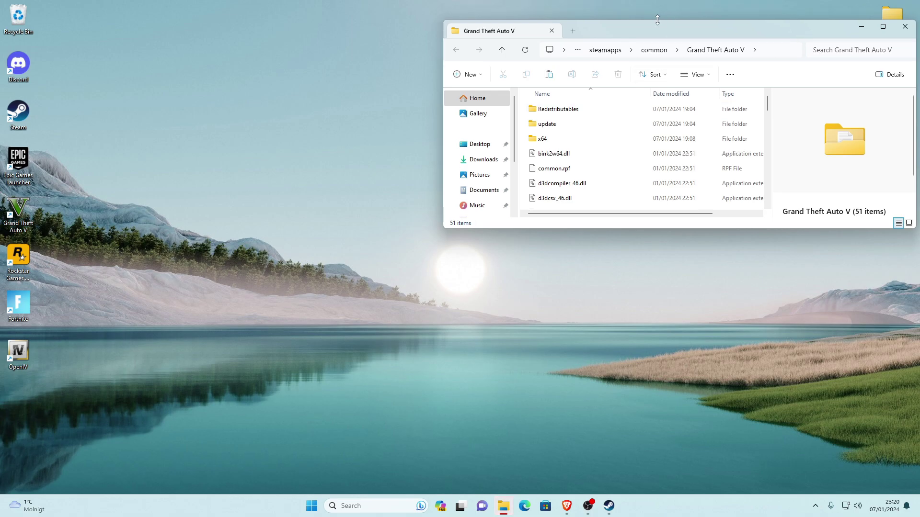
left_click(883, 22)
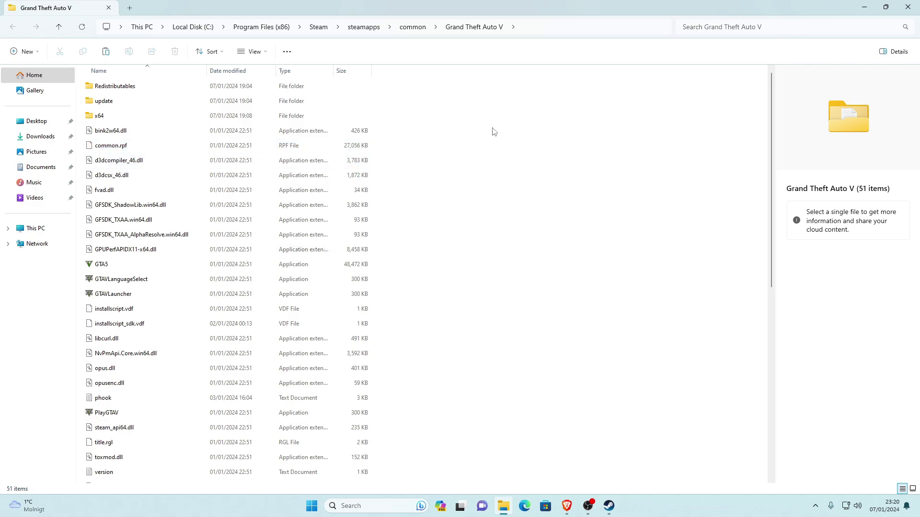
left_click(412, 27)
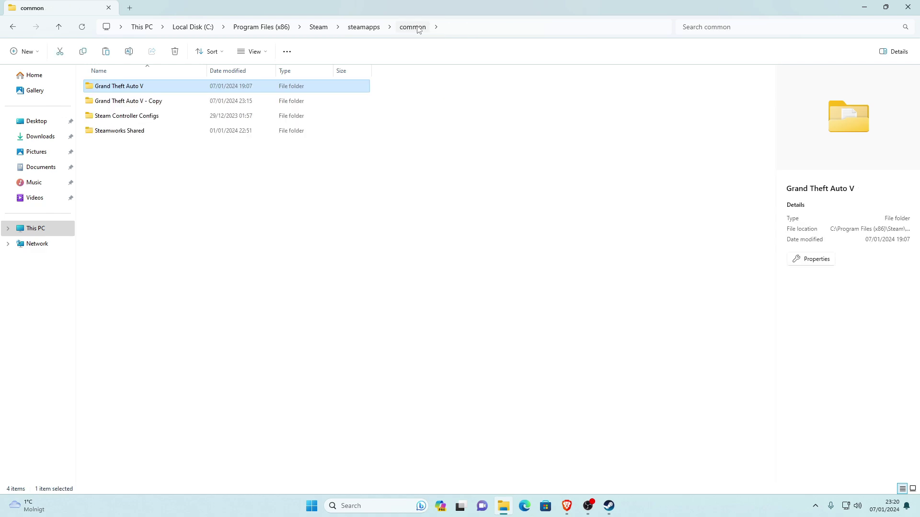
left_click(125, 219)
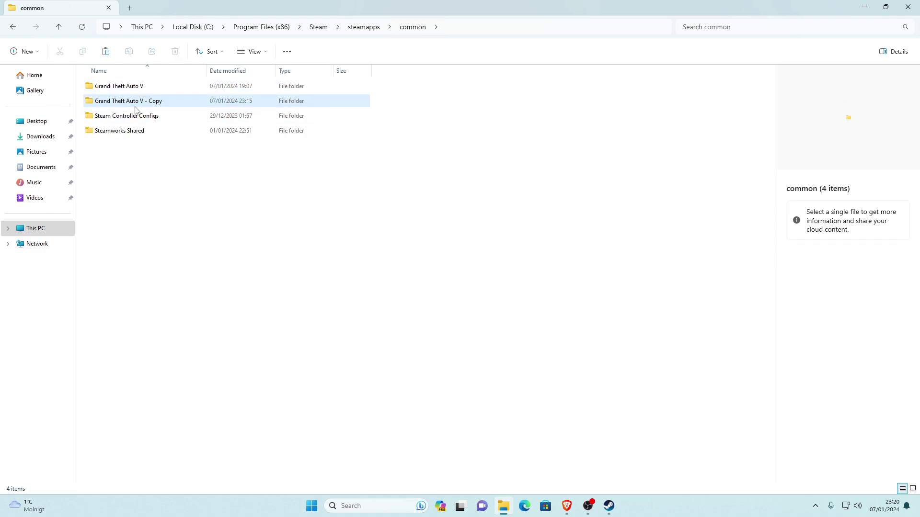
left_click(144, 101)
left_click(146, 195)
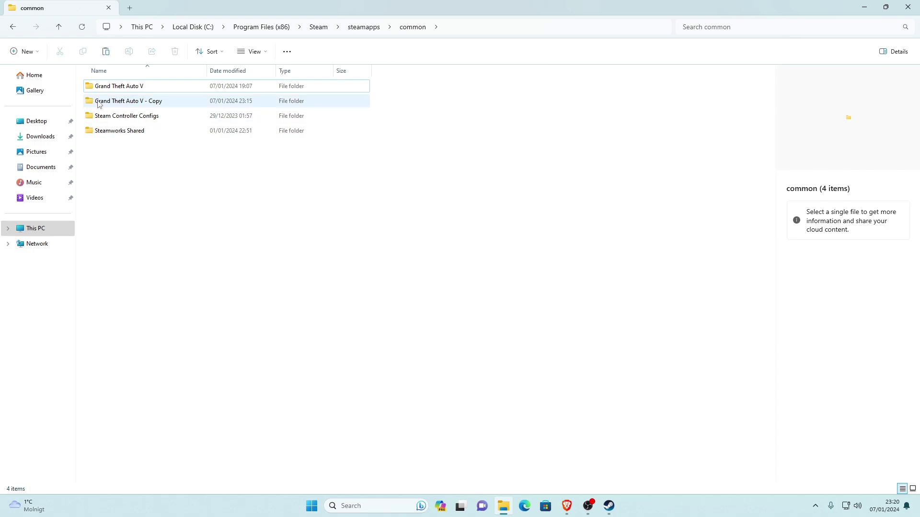
Step: Copy the Grand Theft Auto V folder using its full context menu
left_click(112, 86)
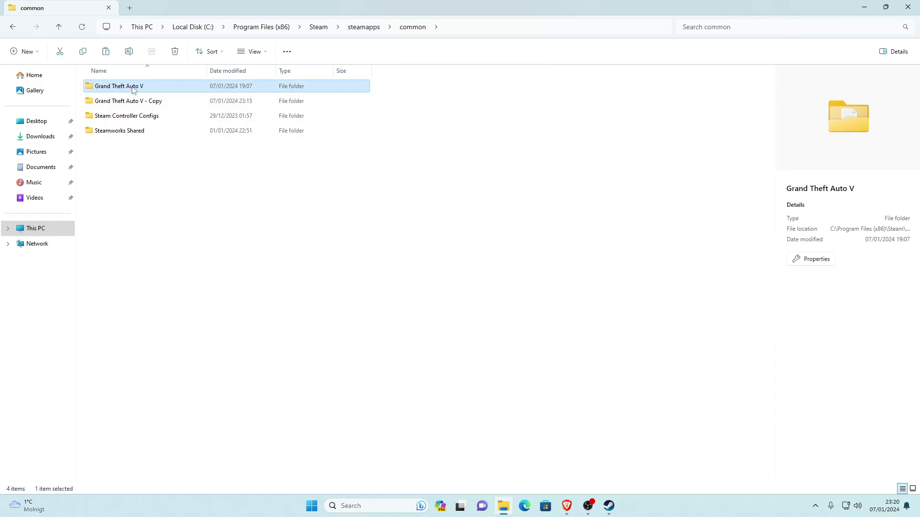
right_click(127, 88)
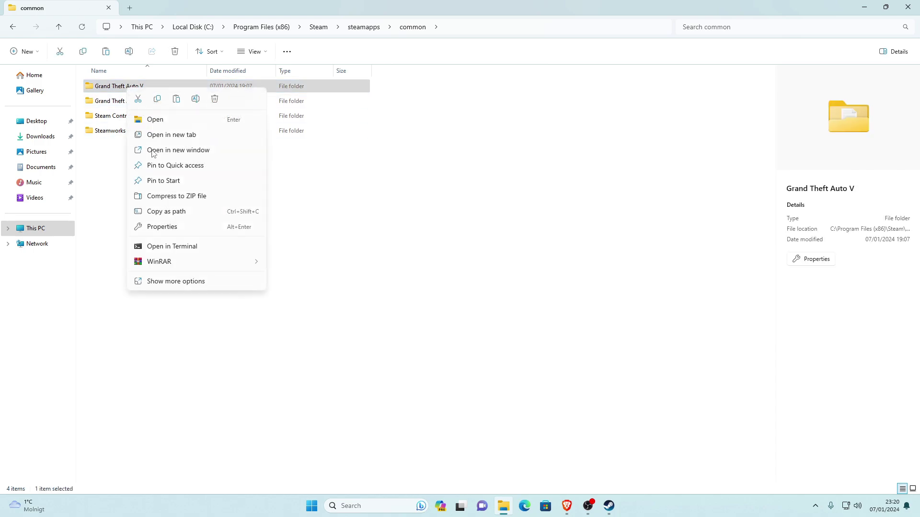
left_click(185, 281)
left_click(151, 274)
Step: Open the common folder's background context menu, then dismiss it unused
left_click(140, 207)
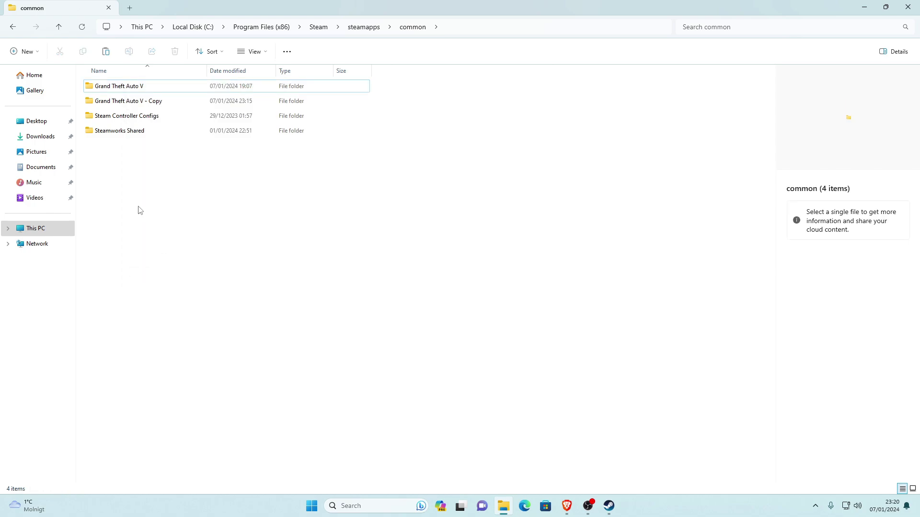
right_click(143, 204)
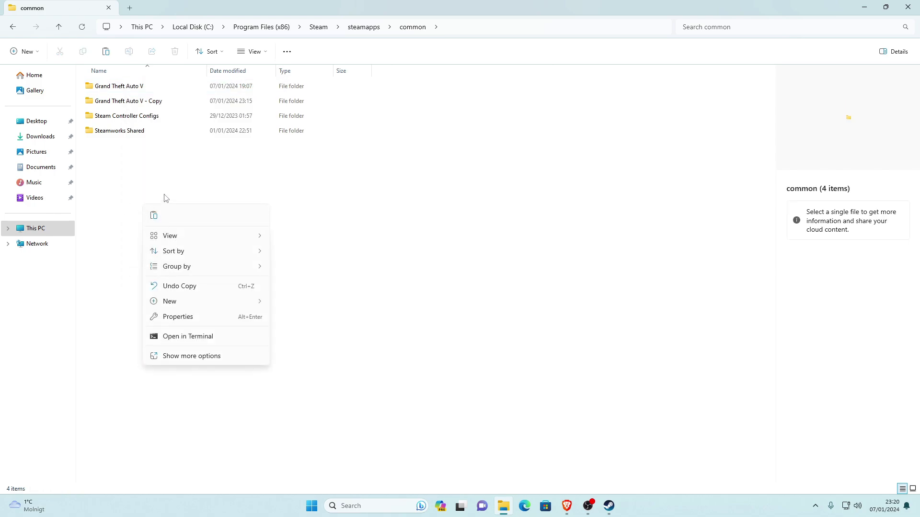
left_click(187, 356)
left_click(102, 188)
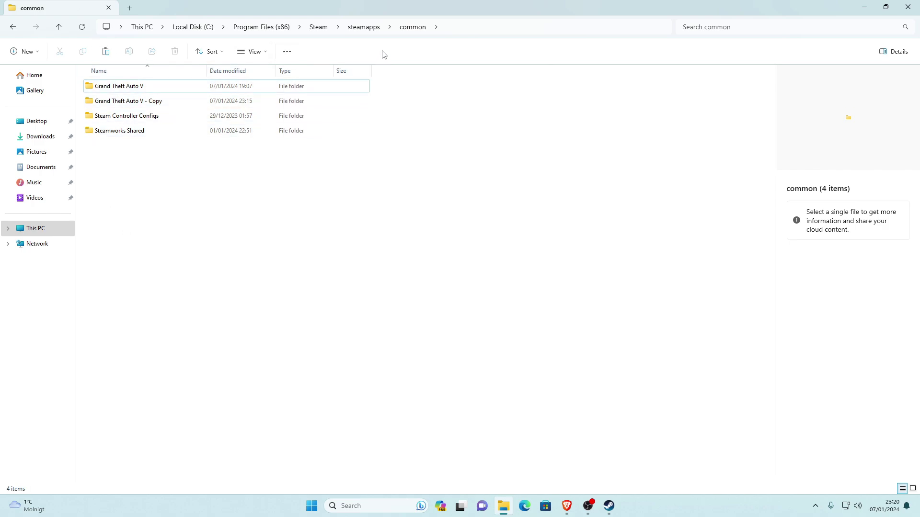
Step: Pin the common folder to Quick Access from the steamapps folder
left_click(20, 30)
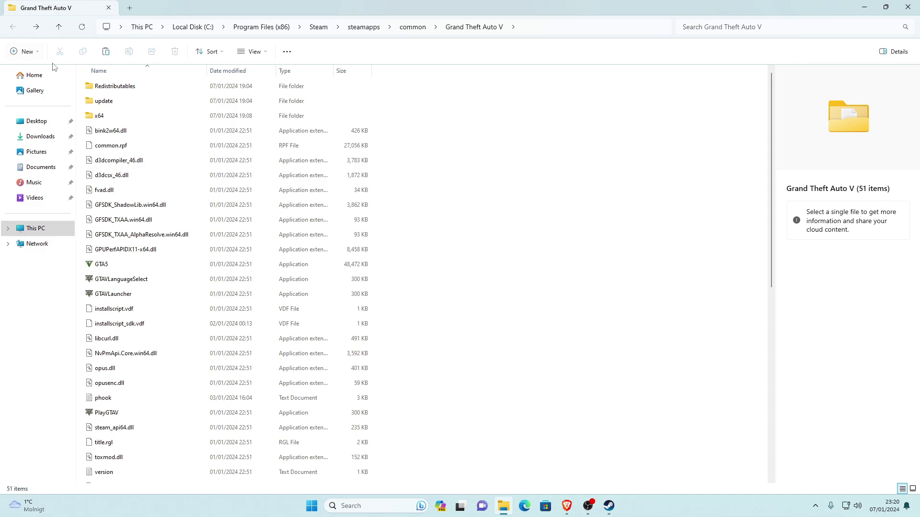
left_click(353, 28)
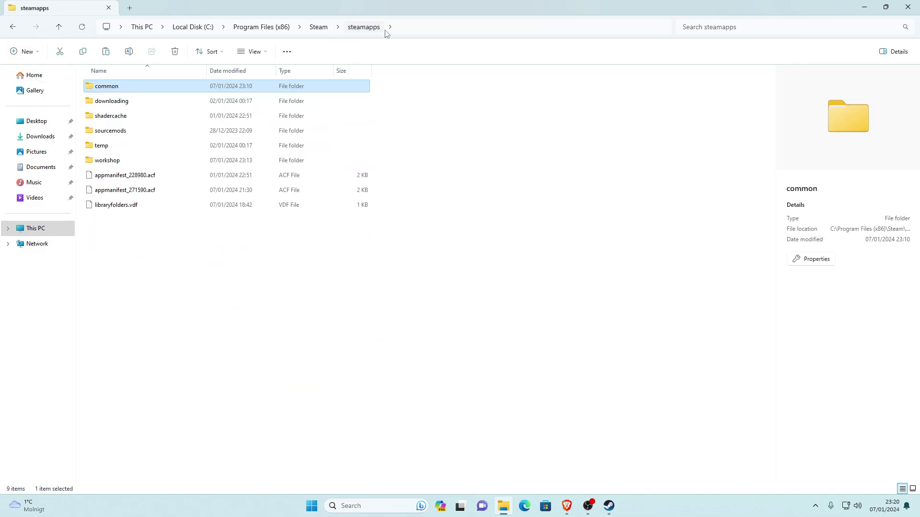
left_click_drag(128, 93, 49, 137)
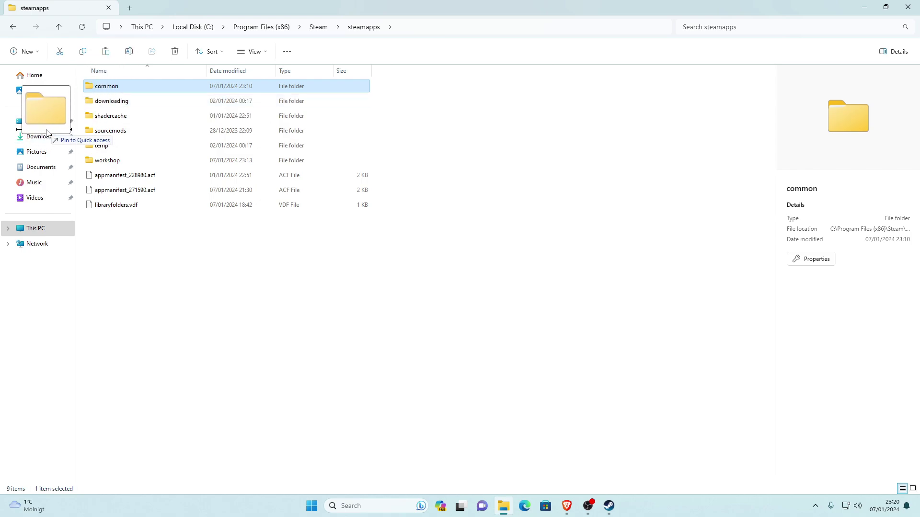
left_click_drag(49, 138, 39, 133)
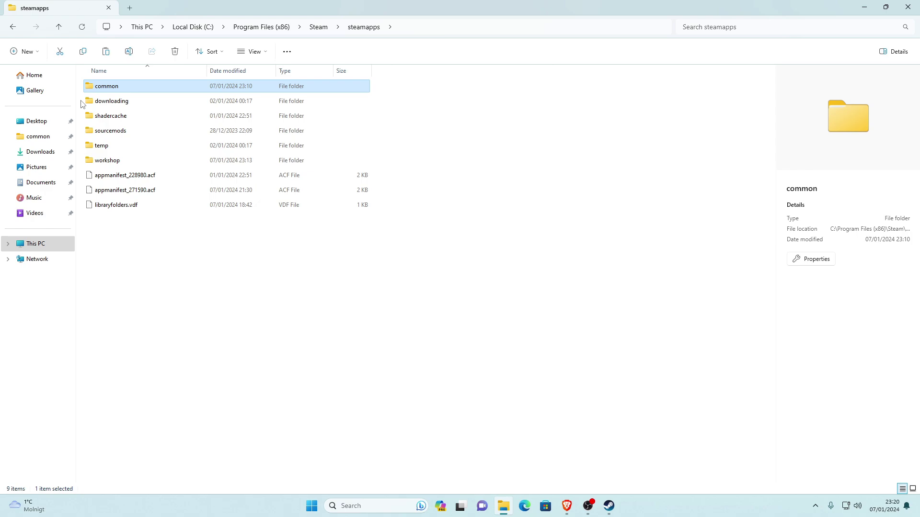
Step: Reopen the Grand Theft Auto V folder from Quick Access in a restored, smaller window
left_click(24, 138)
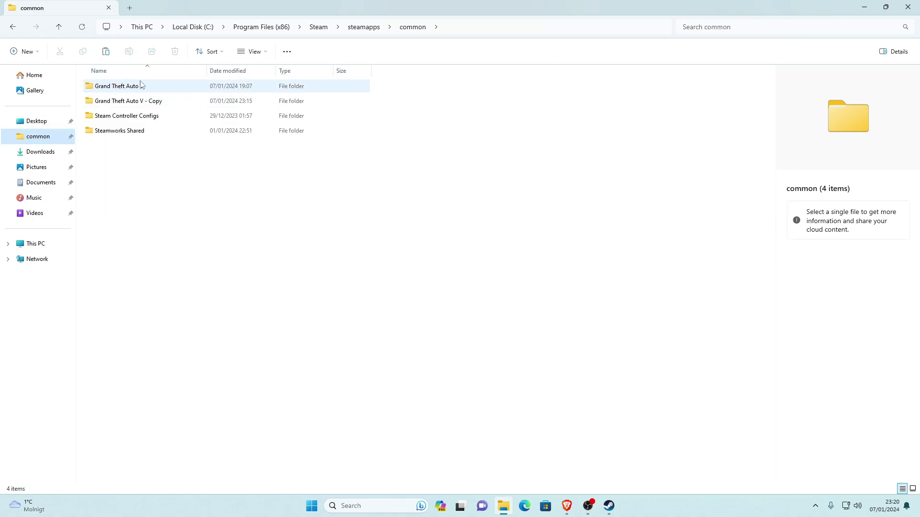
double_click(126, 90)
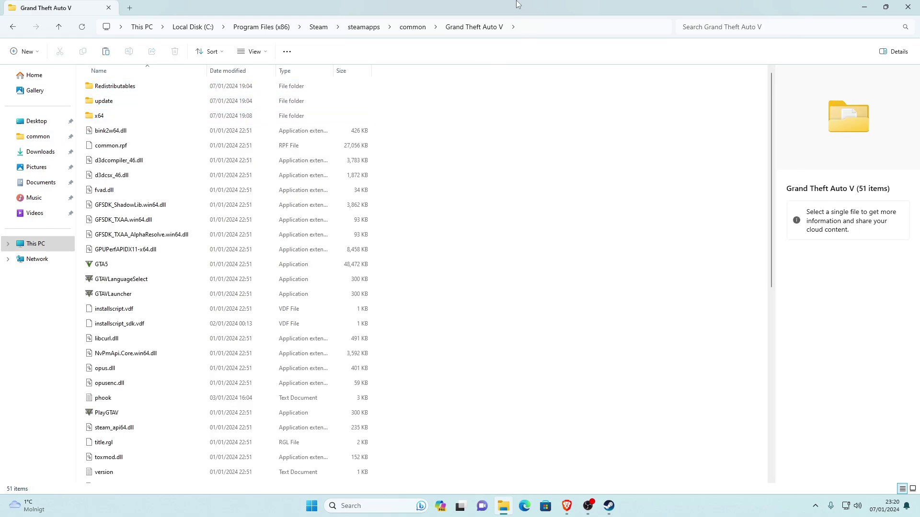
mouse_move(520, 6)
left_mouse_down()
mouse_move(229, 55)
mouse_move(227, 0)
left_mouse_up()
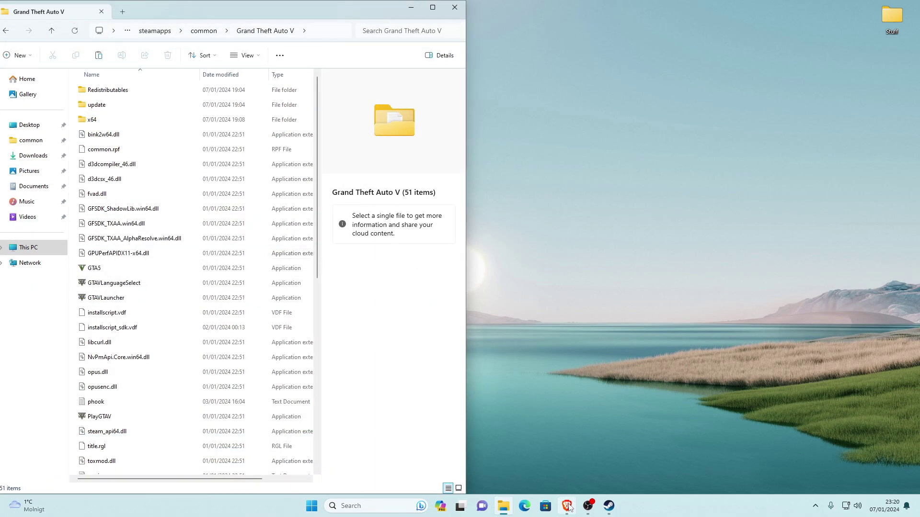
Step: Download and install the English 64-bit WinRAR 7.00 beta 3 from RARLAB
left_click(568, 507)
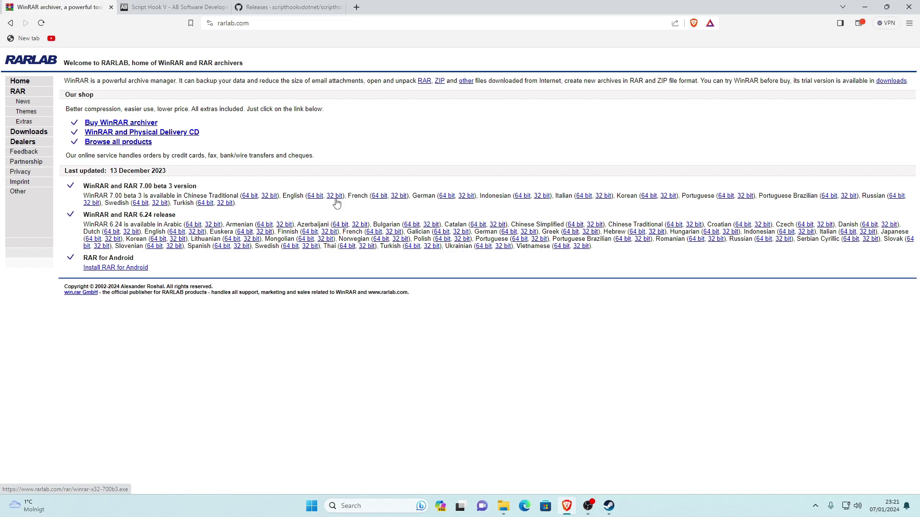
left_click(313, 202)
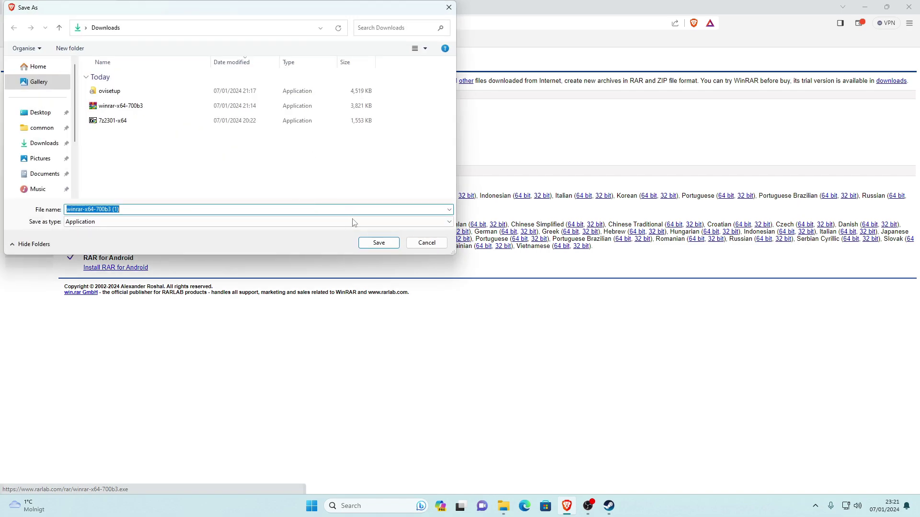
left_click(378, 245)
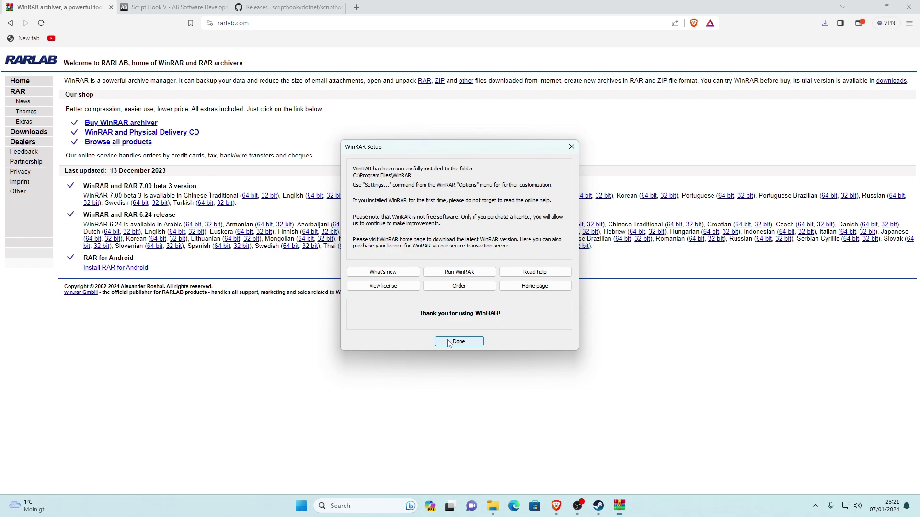
left_click(447, 342)
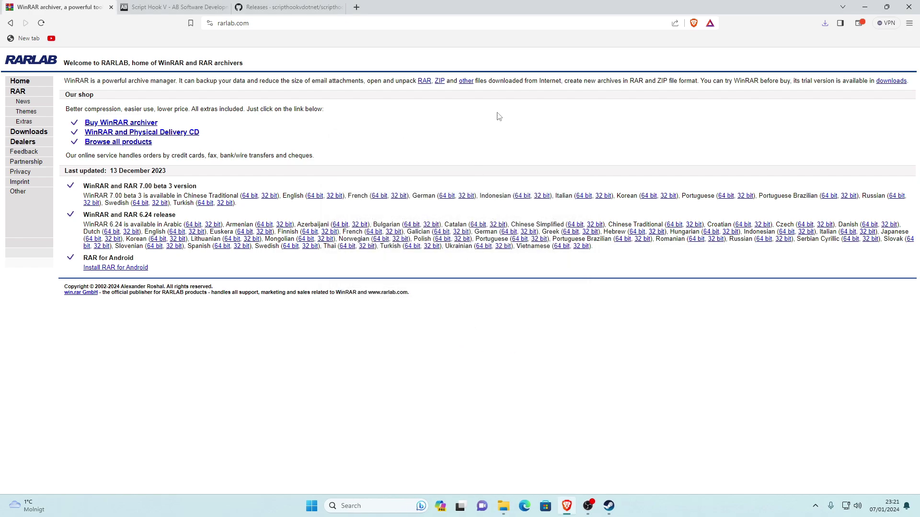
Step: Save the Script Hook V v1.0.3095.0 zip and open it from Brave's downloads list
left_click(110, 7)
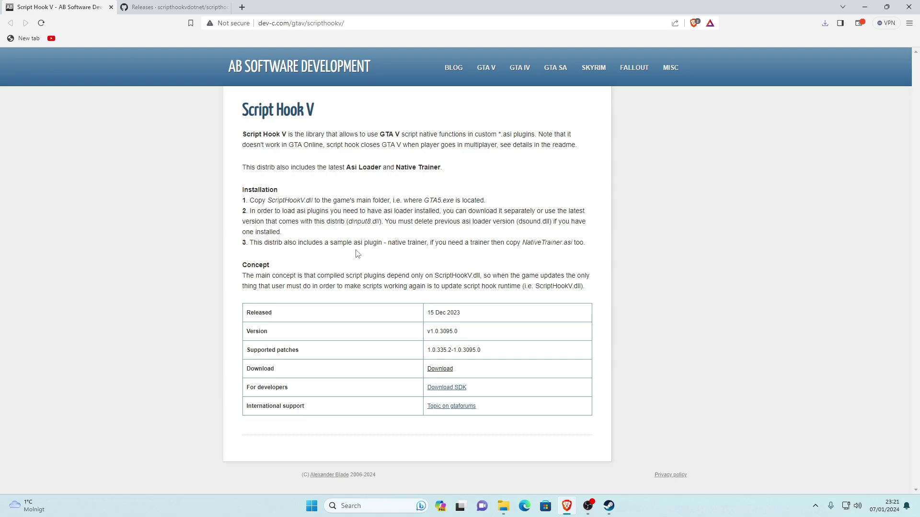
left_click(440, 369)
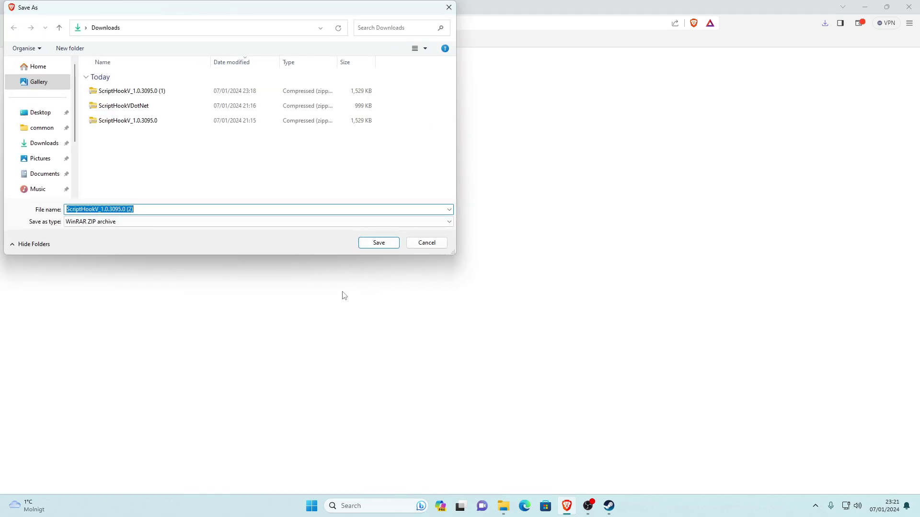
left_click(378, 243)
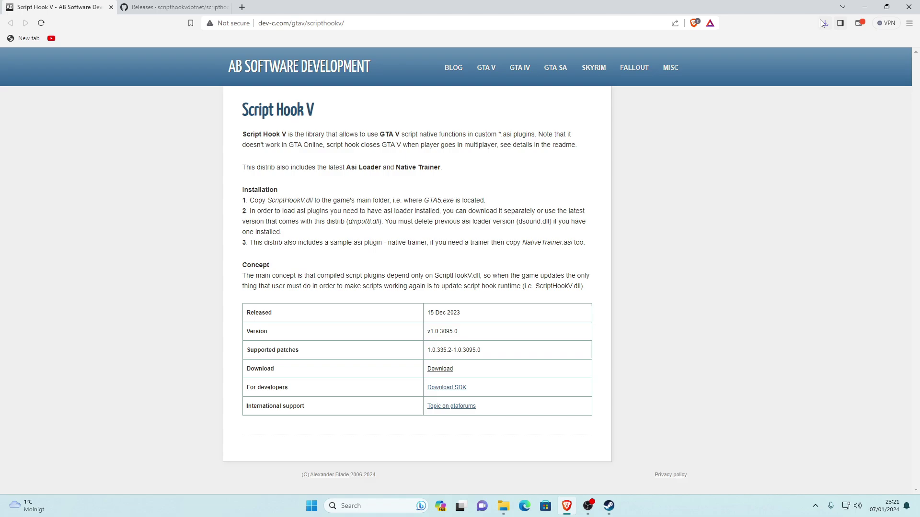
left_click(823, 23)
left_click(717, 65)
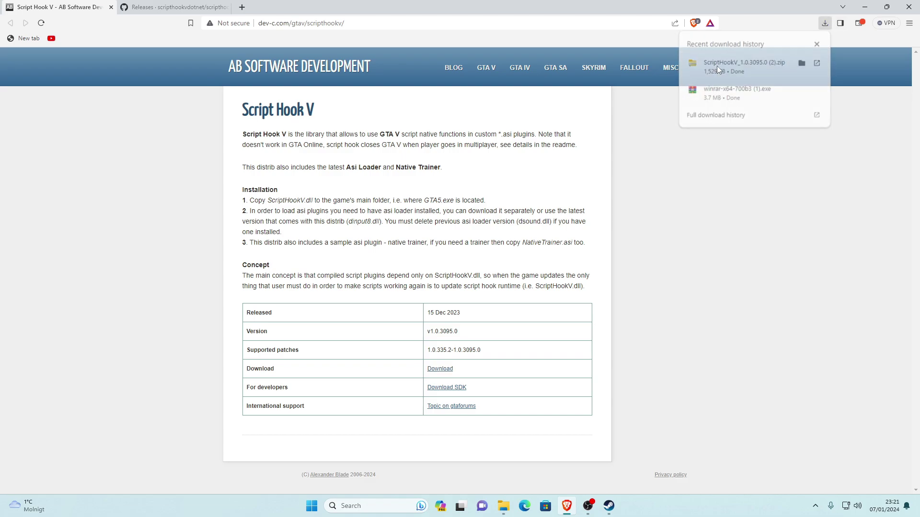
left_click(862, 6)
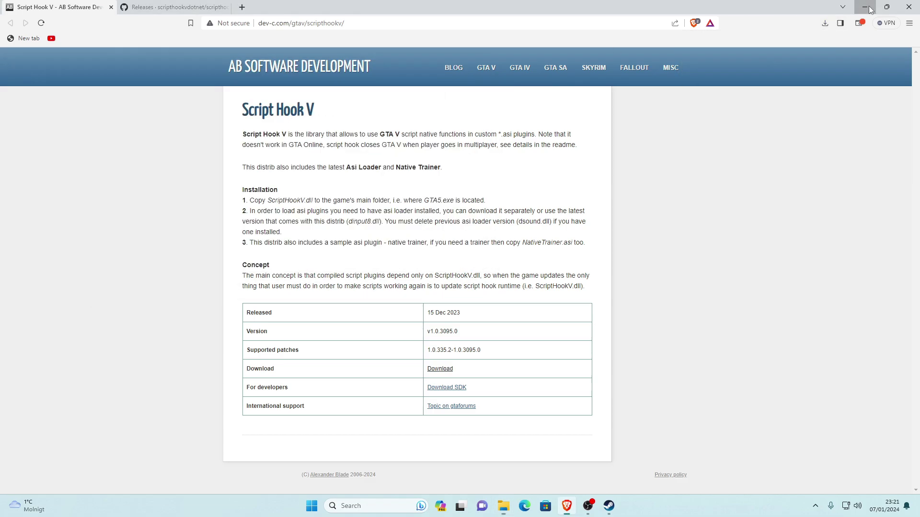
Step: Place the Script Hook V archive window beside the game folder and open its bin folder
left_click_drag(251, 70, 919, 91)
left_click(569, 95)
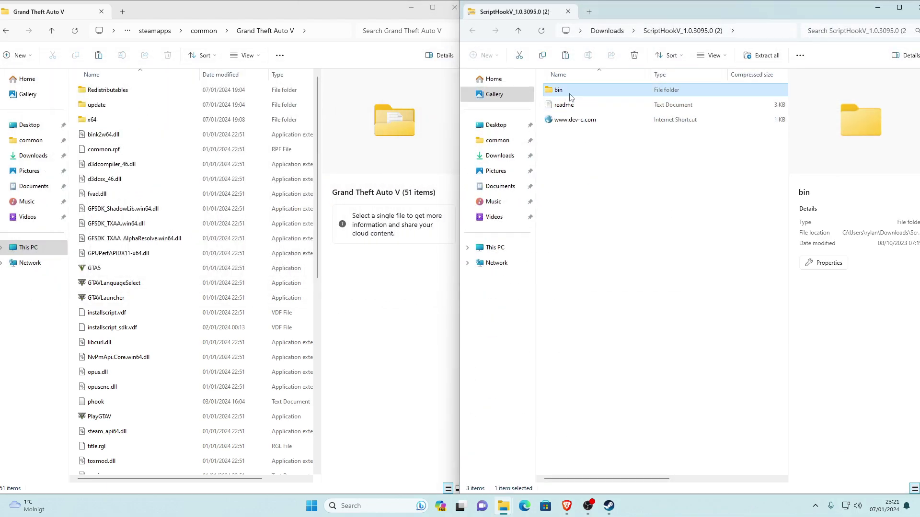
left_click(575, 106)
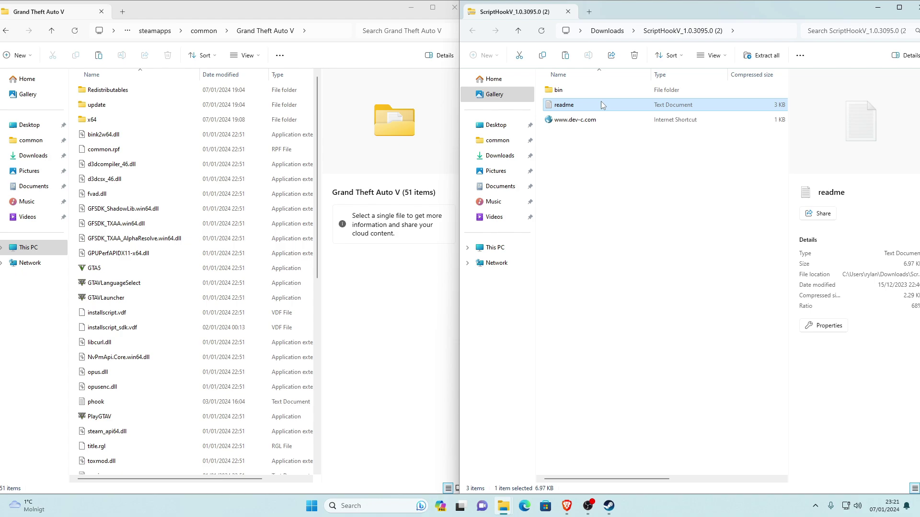
left_click(601, 120)
left_click(625, 153)
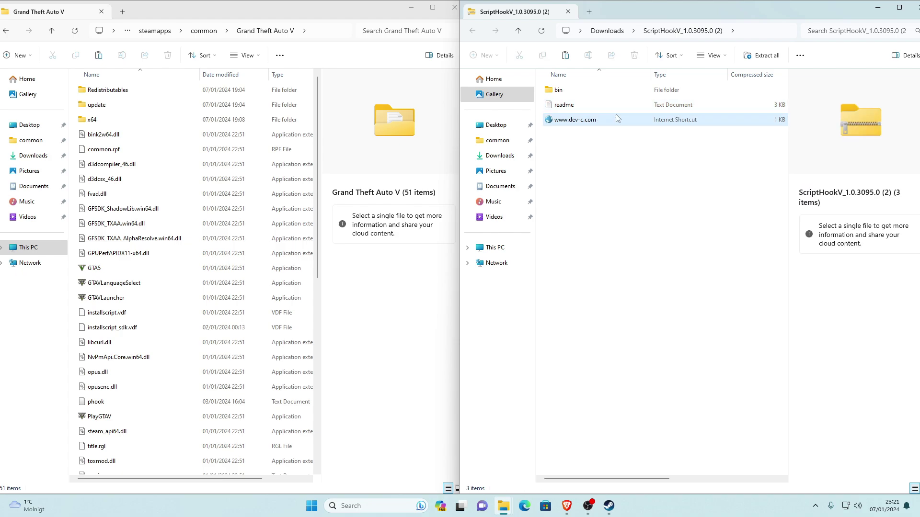
double_click(580, 93)
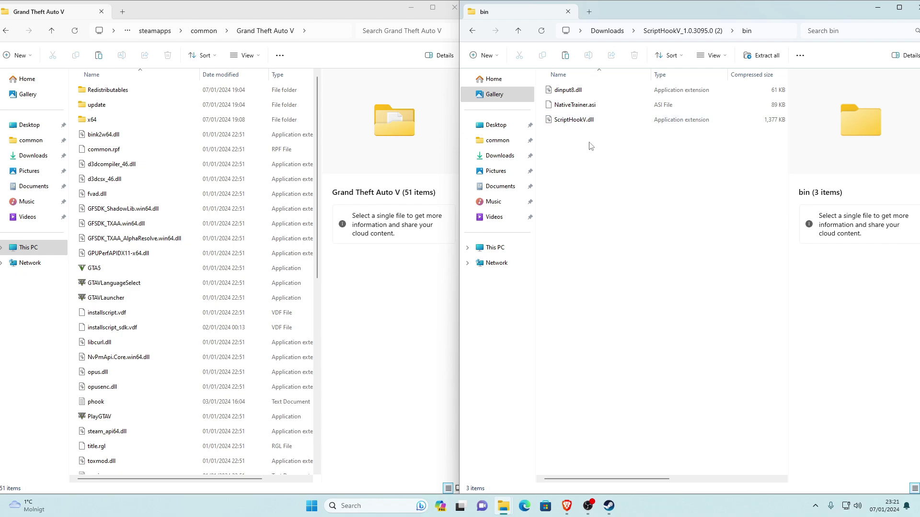
Step: Copy dinput8.dll and ScriptHookV.dll, without NativeTrainer.asi, into the Grand Theft Auto V folder
left_click_drag(581, 139, 621, 88)
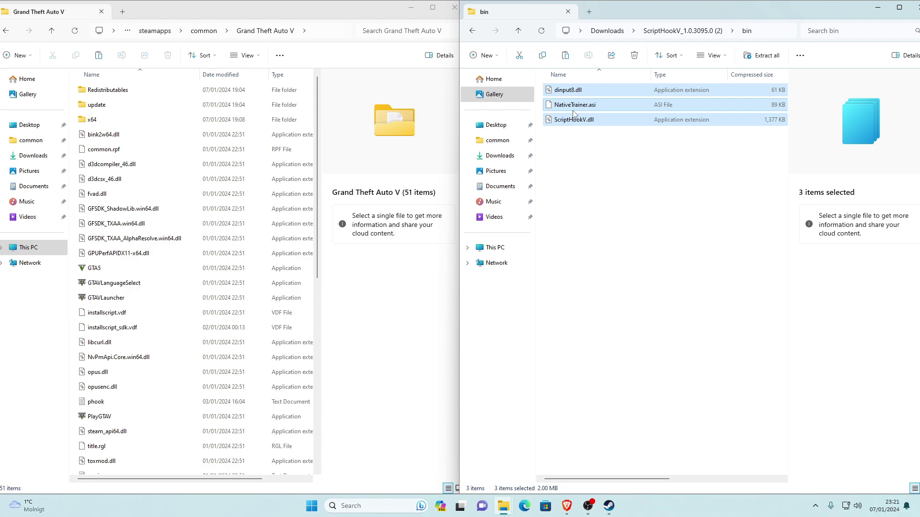
left_click(590, 109, "ctrl")
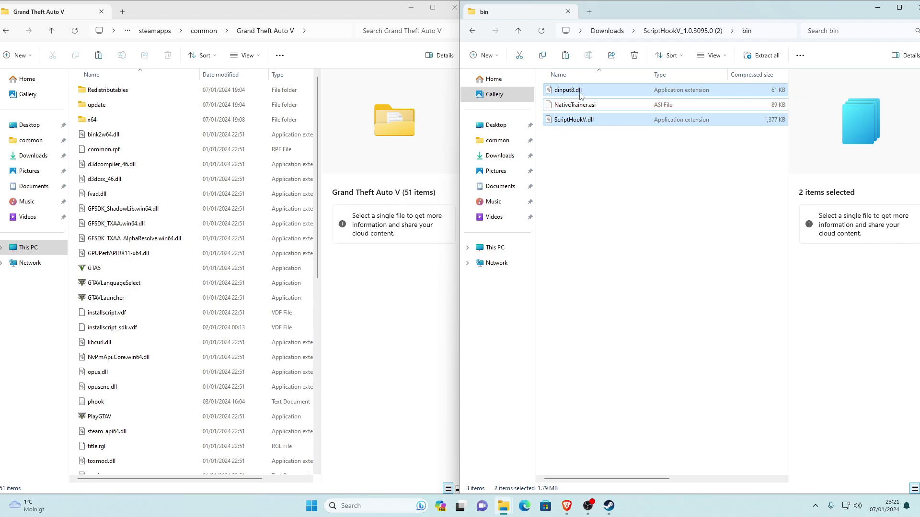
left_click_drag(602, 95, 198, 205)
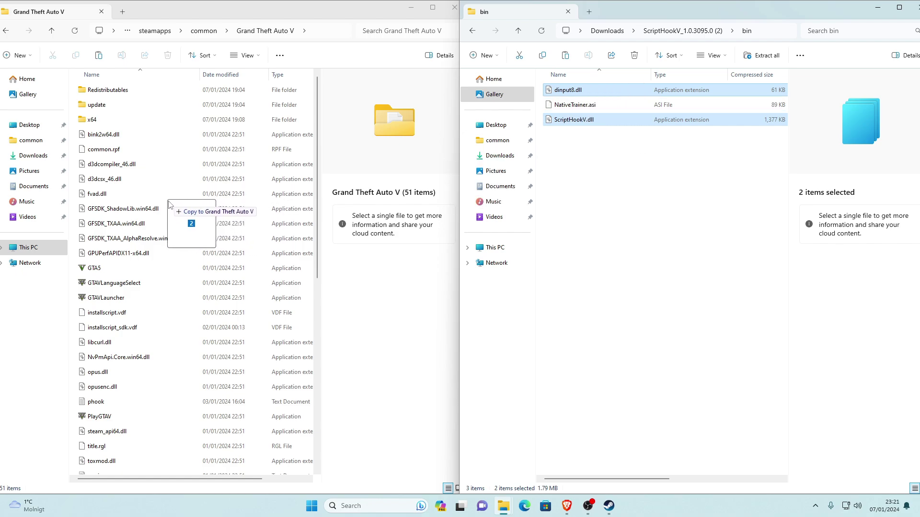
left_click_drag(198, 204, 165, 206)
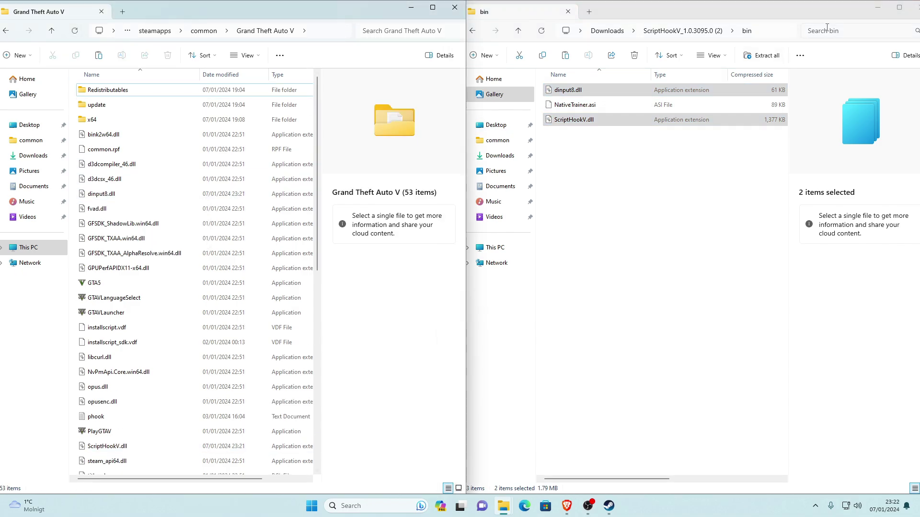
Step: Hide the bin window and close the Script Hook V tab in Brave
left_click_drag(838, 9, 667, 41)
left_click(776, 39)
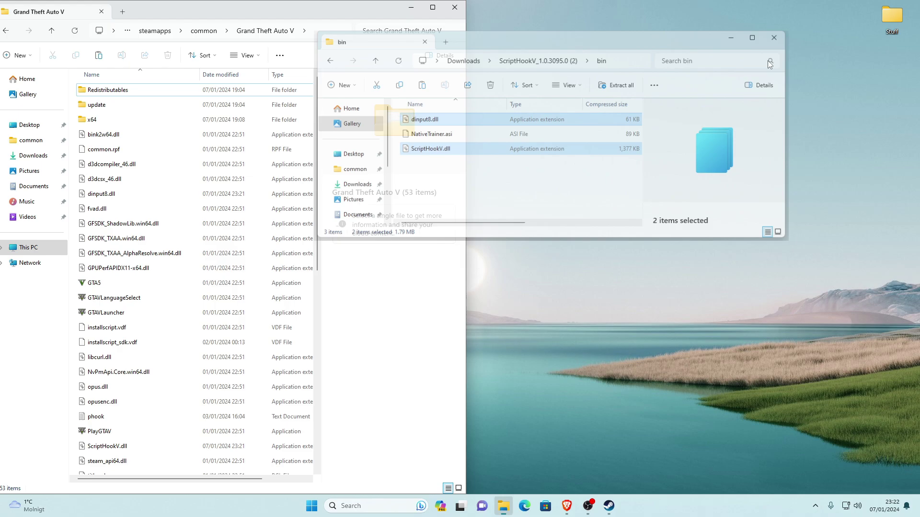
left_click(567, 506)
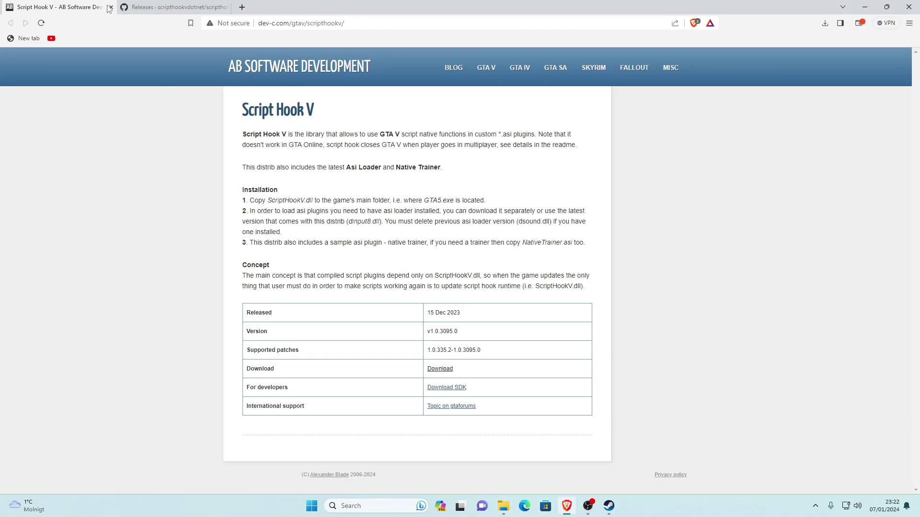
left_click(113, 8)
left_click(71, 6)
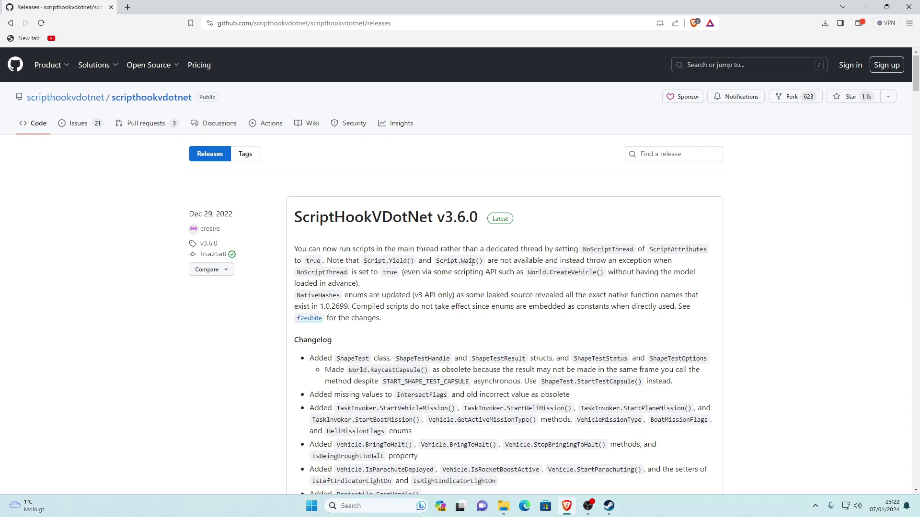
Step: Save ScriptHookVDotNet.zip from the v3.6.0 GitHub release assets
scroll(470, 264, "down", 4)
scroll(450, 271, "down", 9)
scroll(426, 279, "down", 2)
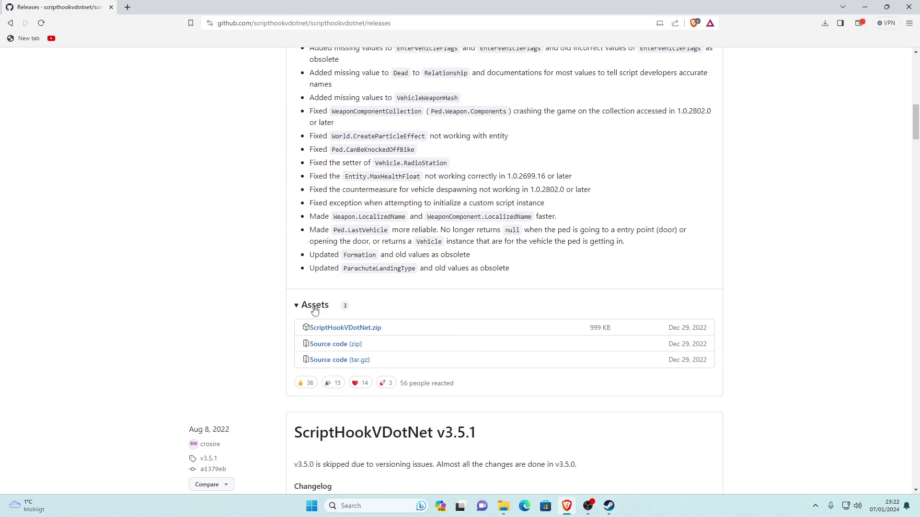
left_click(353, 333)
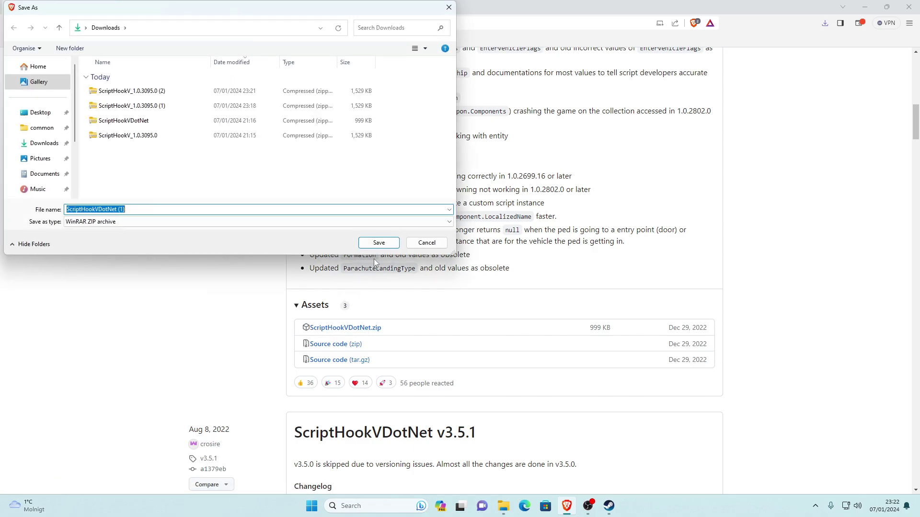
left_click(378, 243)
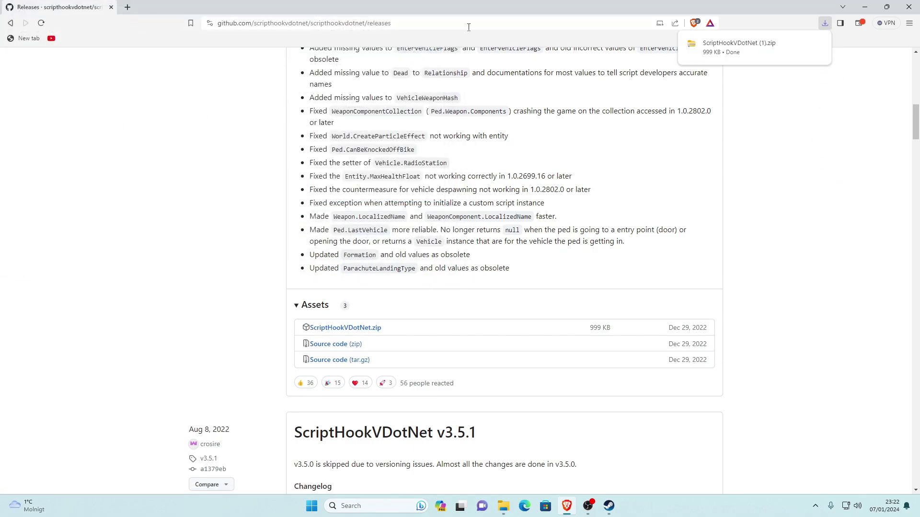
Step: Open the ScriptHookVDotNet zip and snap it to the right beside the game folder
left_click(755, 47)
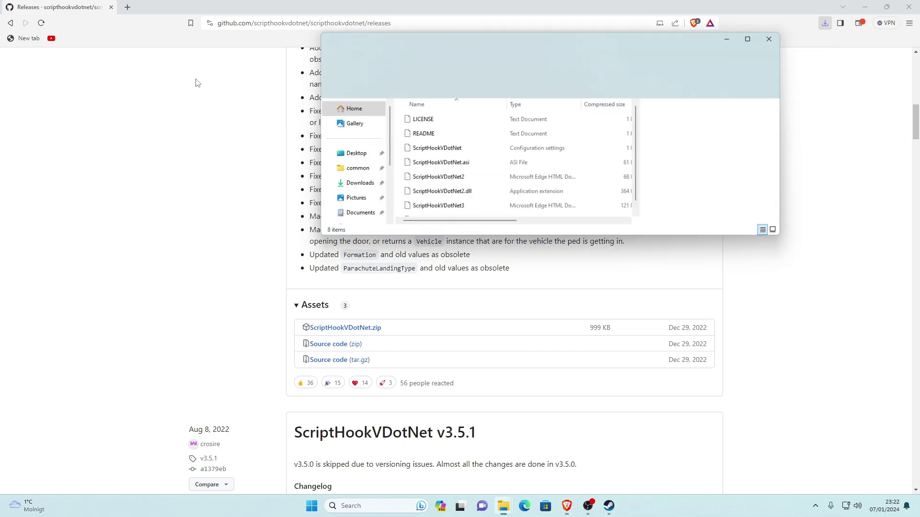
left_click(864, 6)
mouse_move(531, 42)
left_mouse_down()
mouse_move(664, 70)
mouse_move(654, 49)
left_mouse_up()
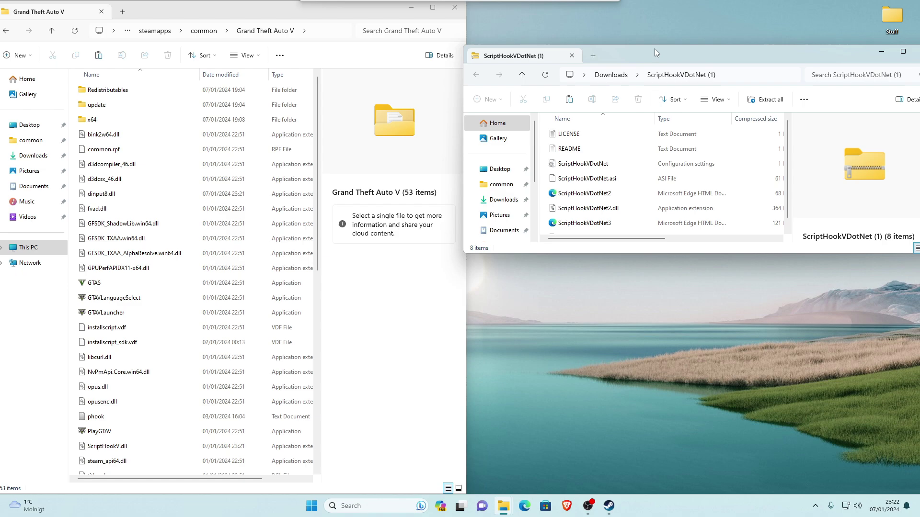
key("super+Right")
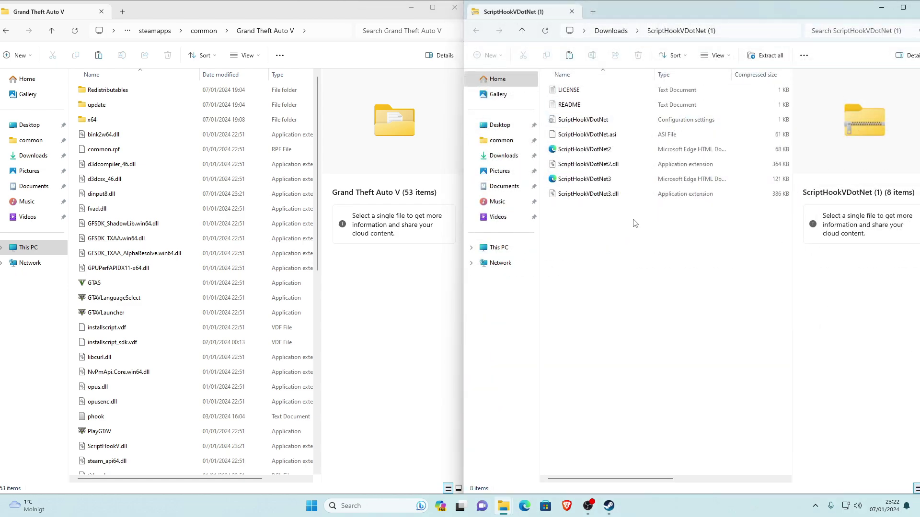
Step: Copy the six ScriptHookVDotNet files into Grand Theft Auto V and close the archive window
left_click_drag(634, 223, 615, 113)
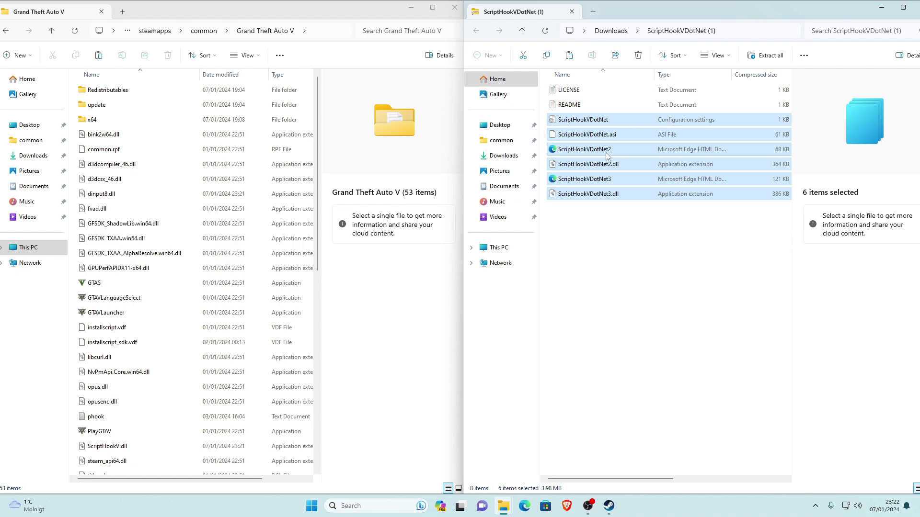
left_click_drag(611, 152, 160, 226)
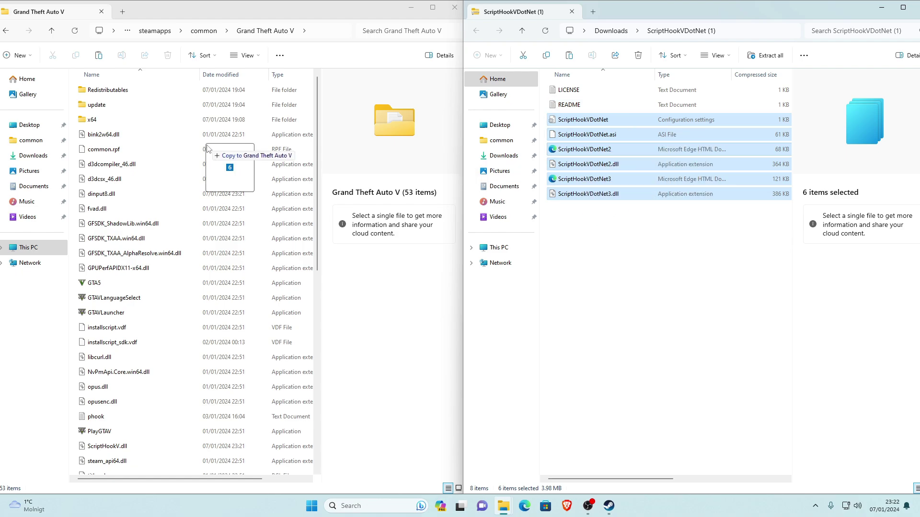
left_click_drag(151, 209, 151, 210)
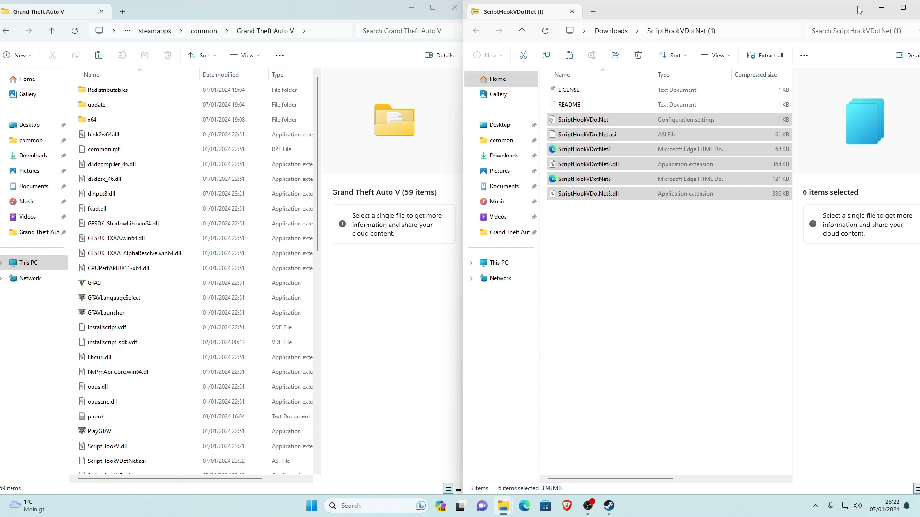
left_click_drag(893, 16, 706, 68)
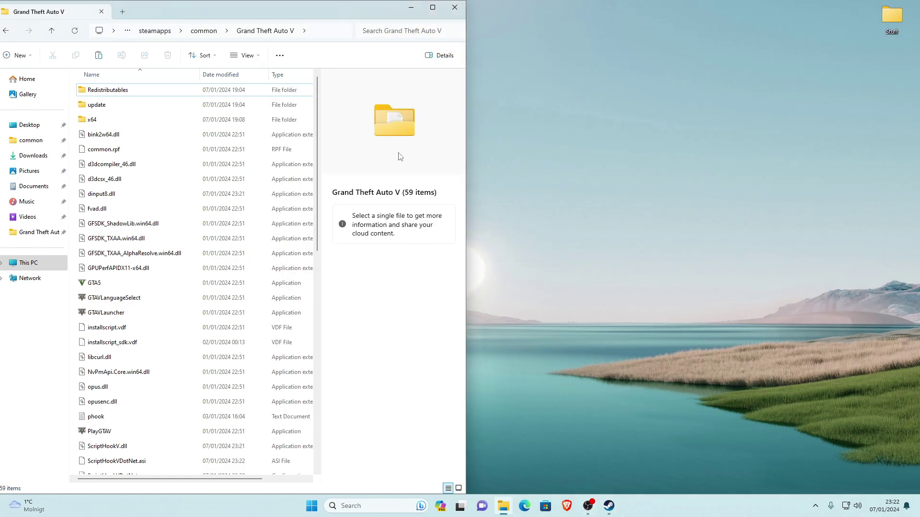
Step: Close the Grand Theft Auto V window and refresh the desktop
left_click(454, 7)
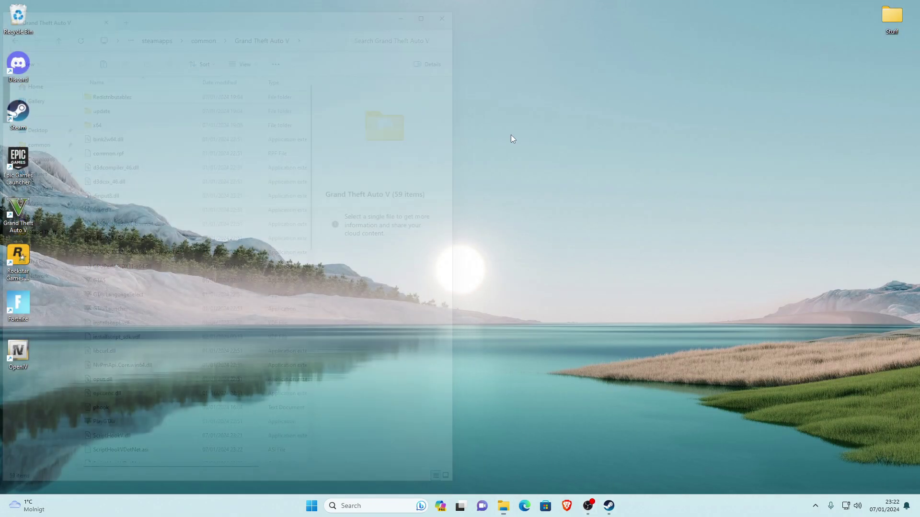
right_click(467, 258)
left_click(498, 321)
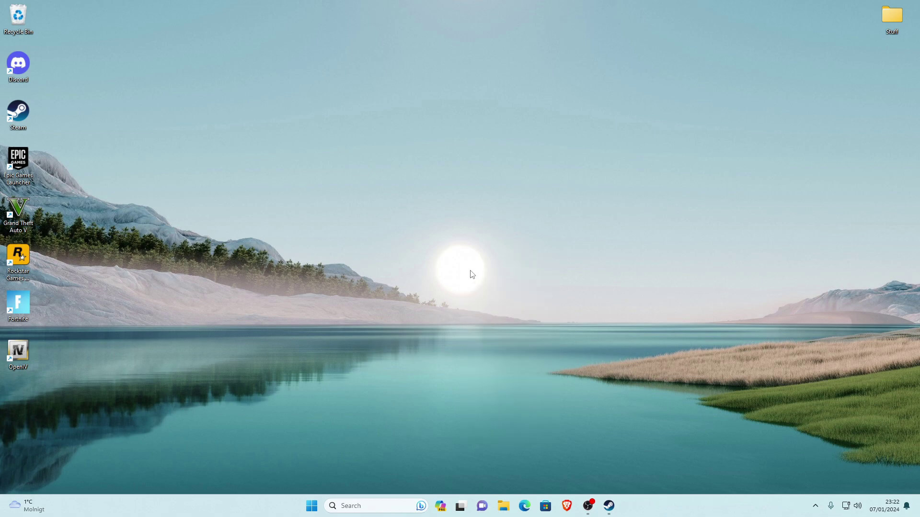